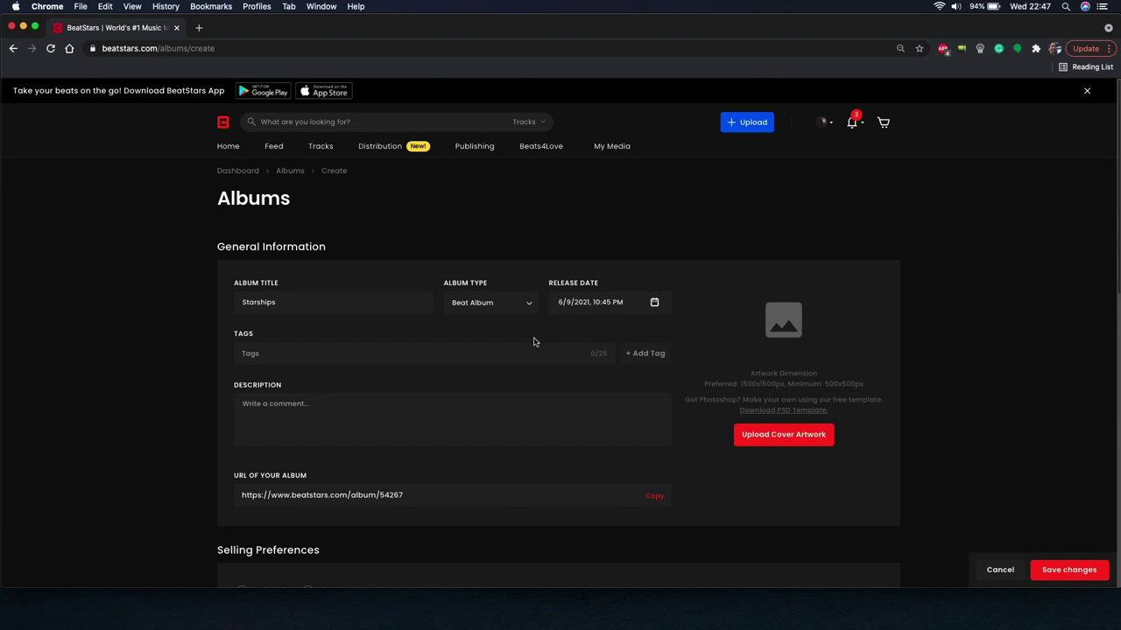
Add the tags RnB, Atmospheric and chill to the album
{"action": "left_click", "coordinate": [521, 353]}
{"action": "type", "text": "RnB"}
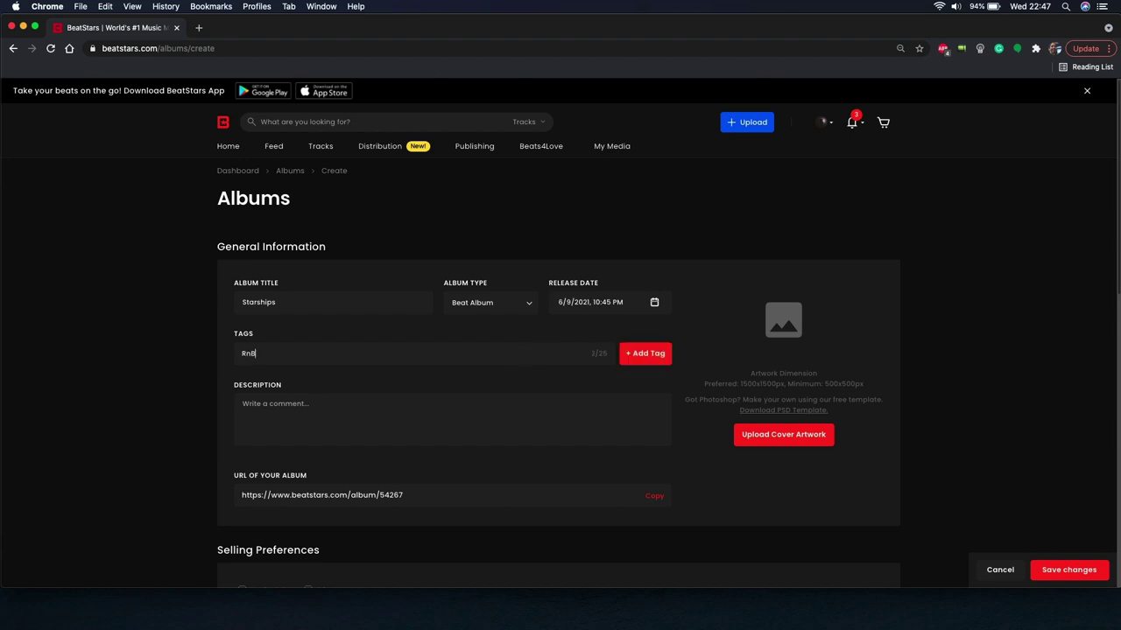
{"action": "key", "text": "Return"}
{"action": "type", "text": "Atmospheric"}
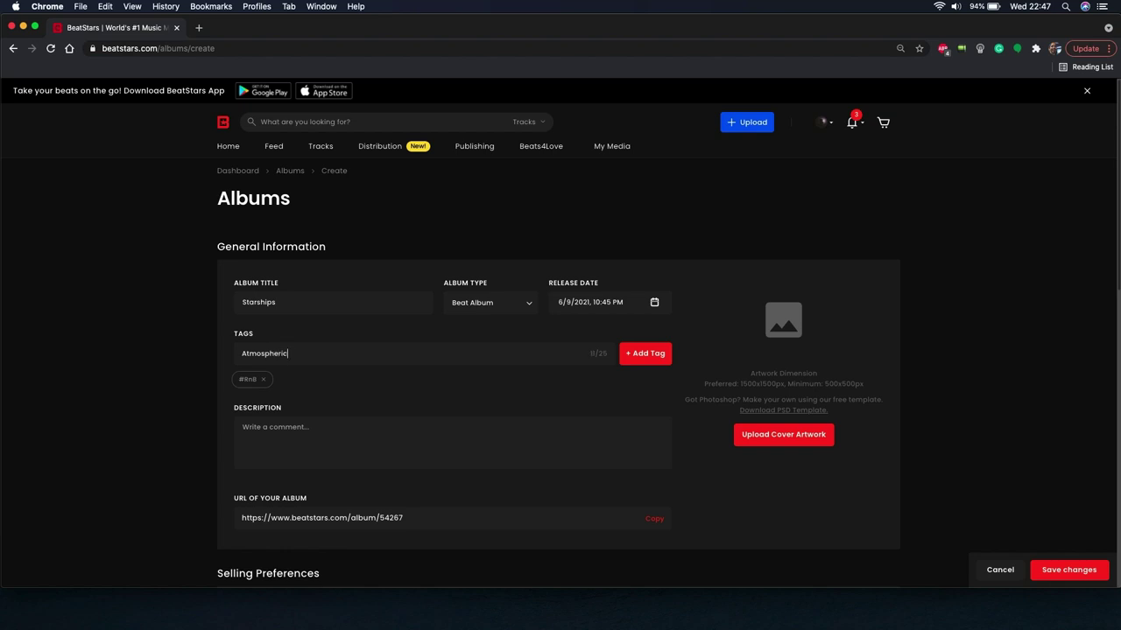
{"action": "key", "text": "Return"}
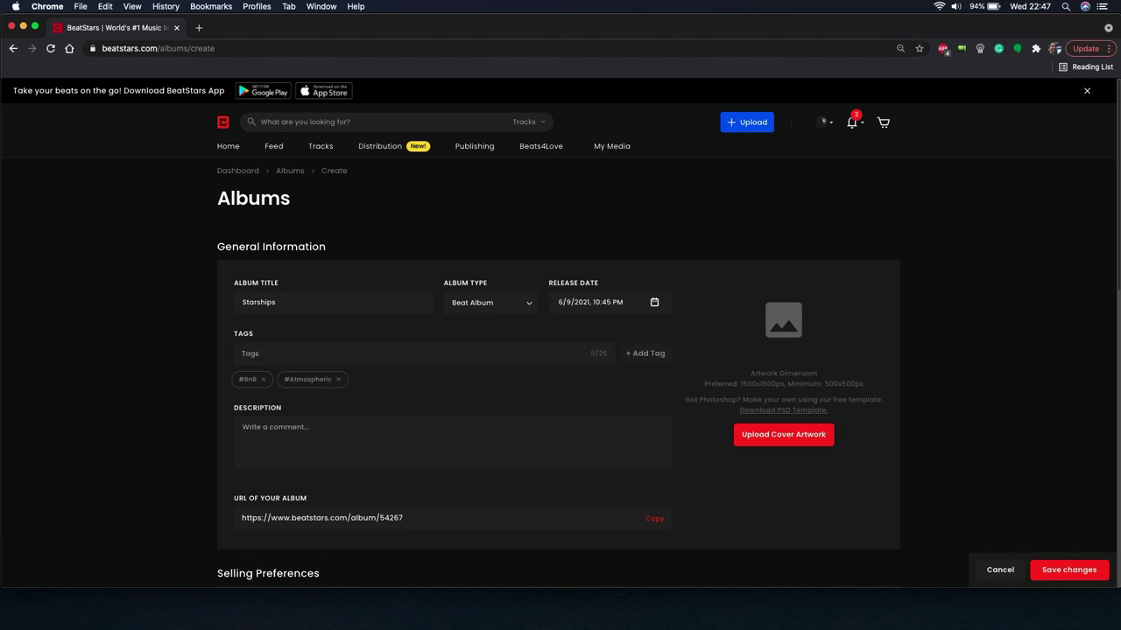
{"action": "type", "text": "chill"}
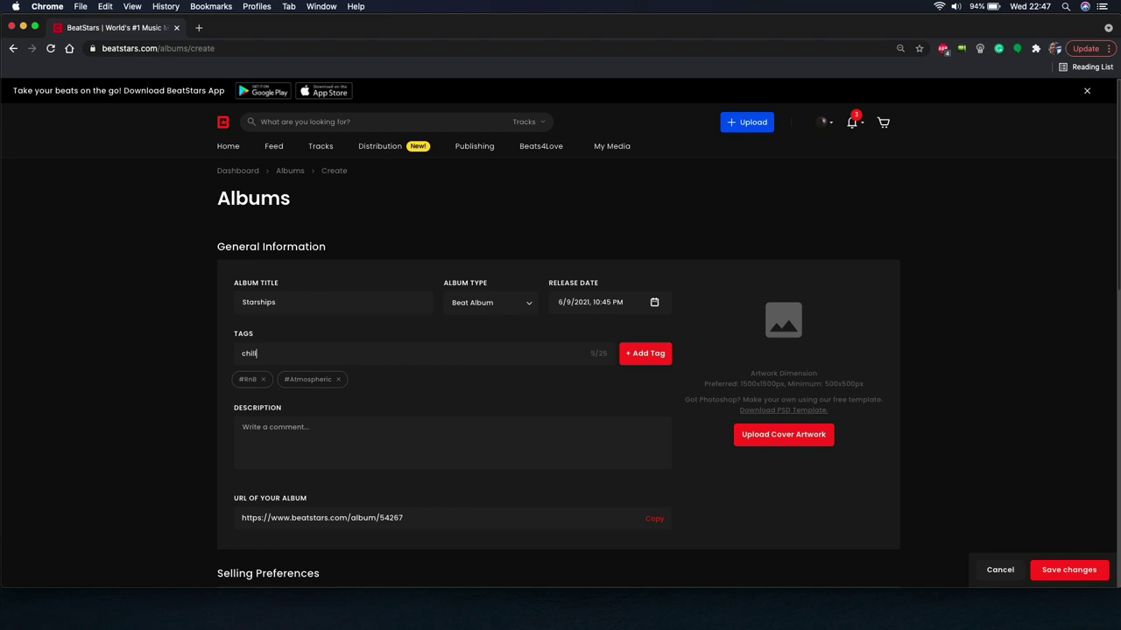
{"action": "key", "text": "Return"}
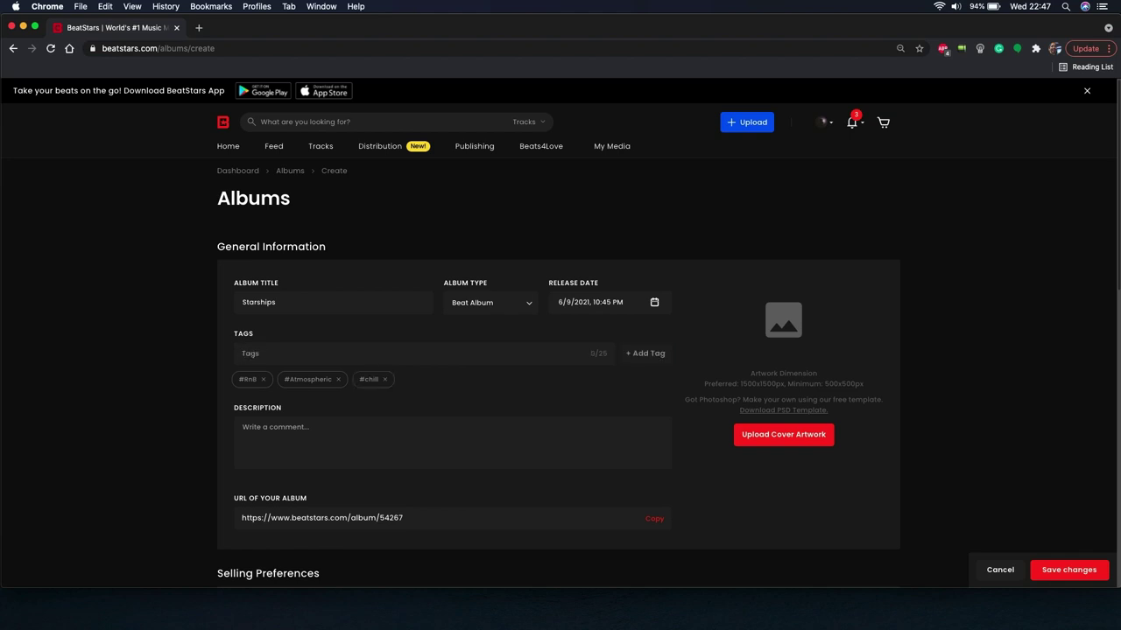
Write the album description "5 mp3 licenses for $60 - a $150 value! (60% off)"
{"action": "scroll", "coordinate": [491, 339], "scroll_direction": "down", "scroll_amount": 1}
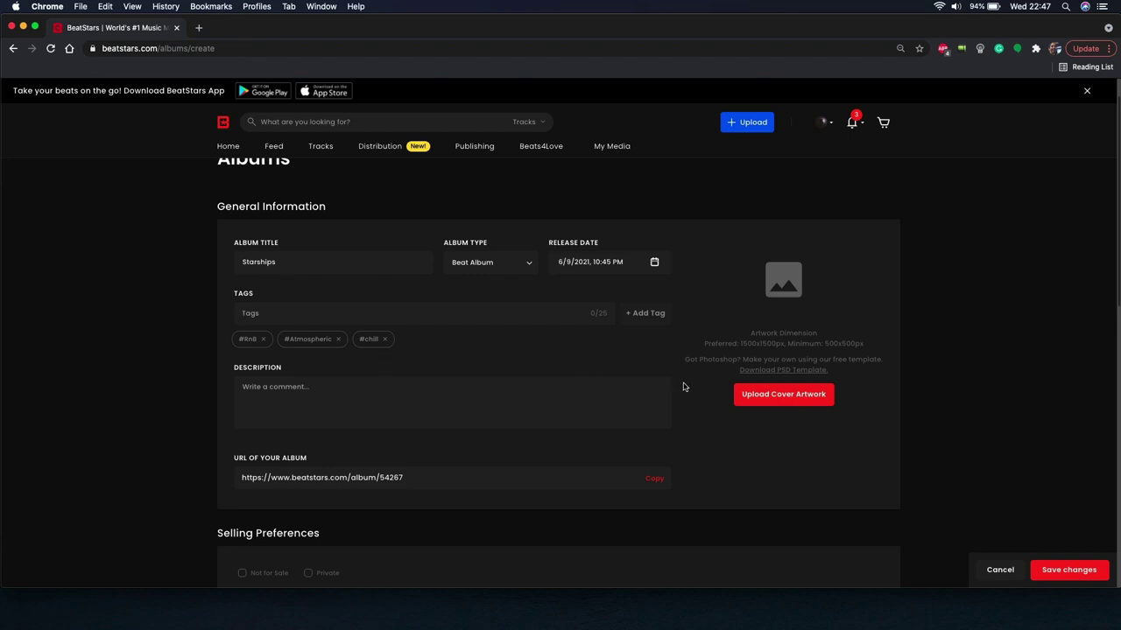
{"action": "left_click", "coordinate": [566, 406]}
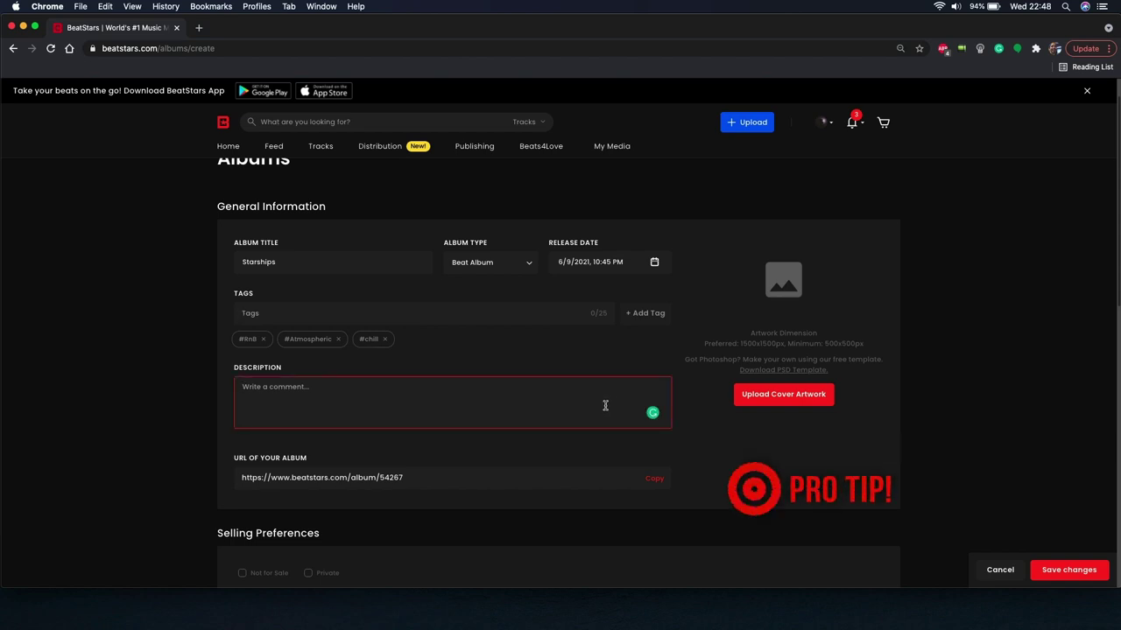
{"action": "type", "text": "5"}
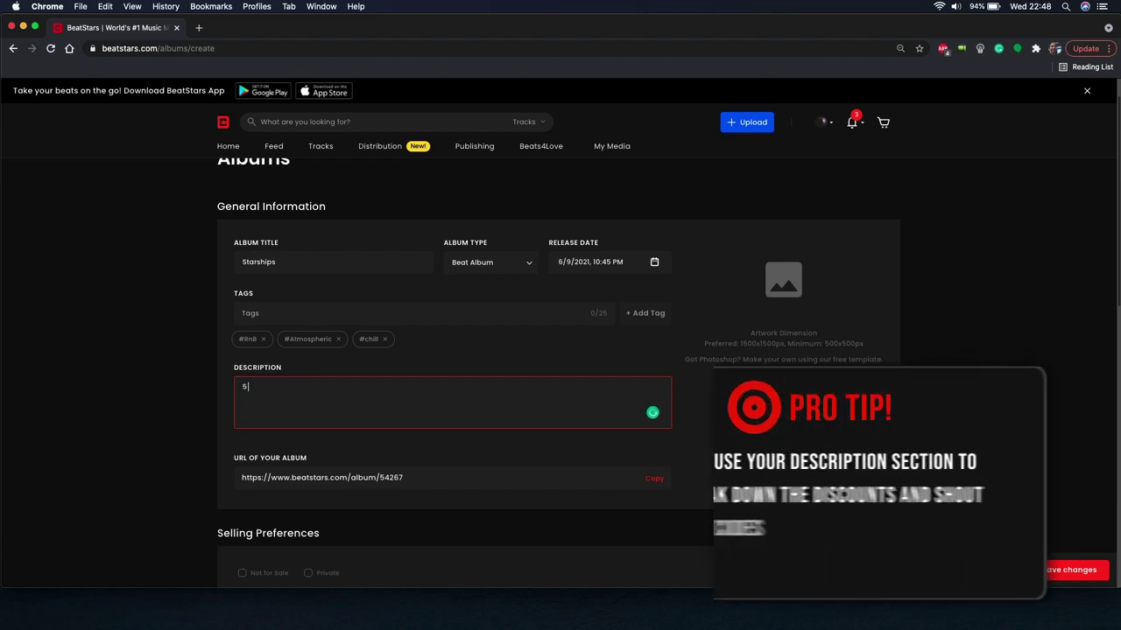
{"action": "type", "text": " mp3 lice"}
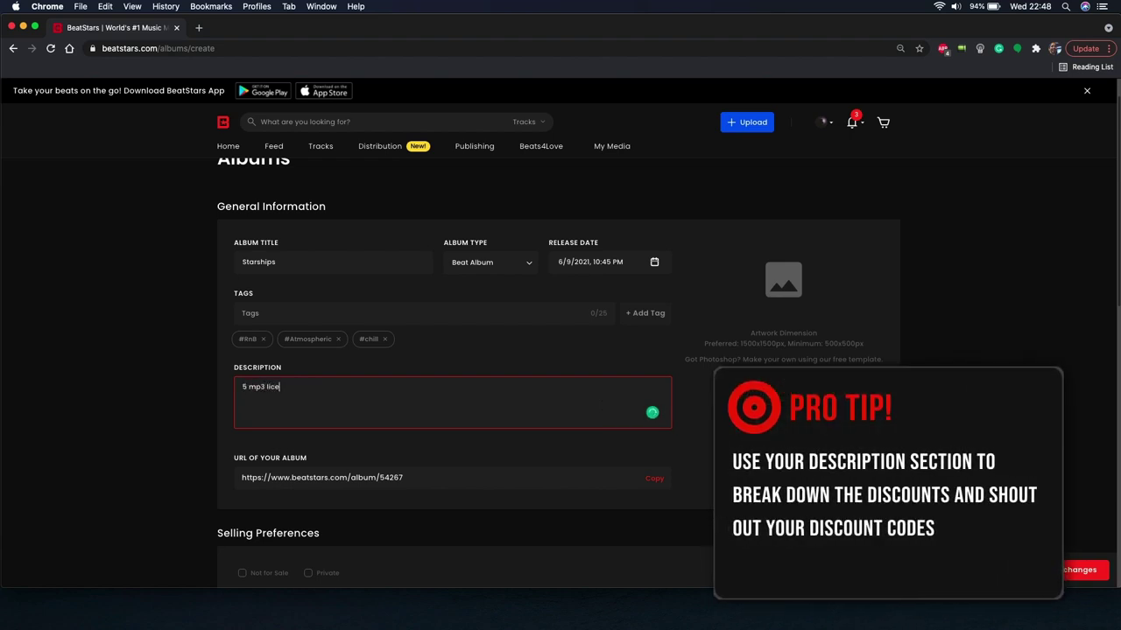
{"action": "type", "text": "nses for $60 - a $1"}
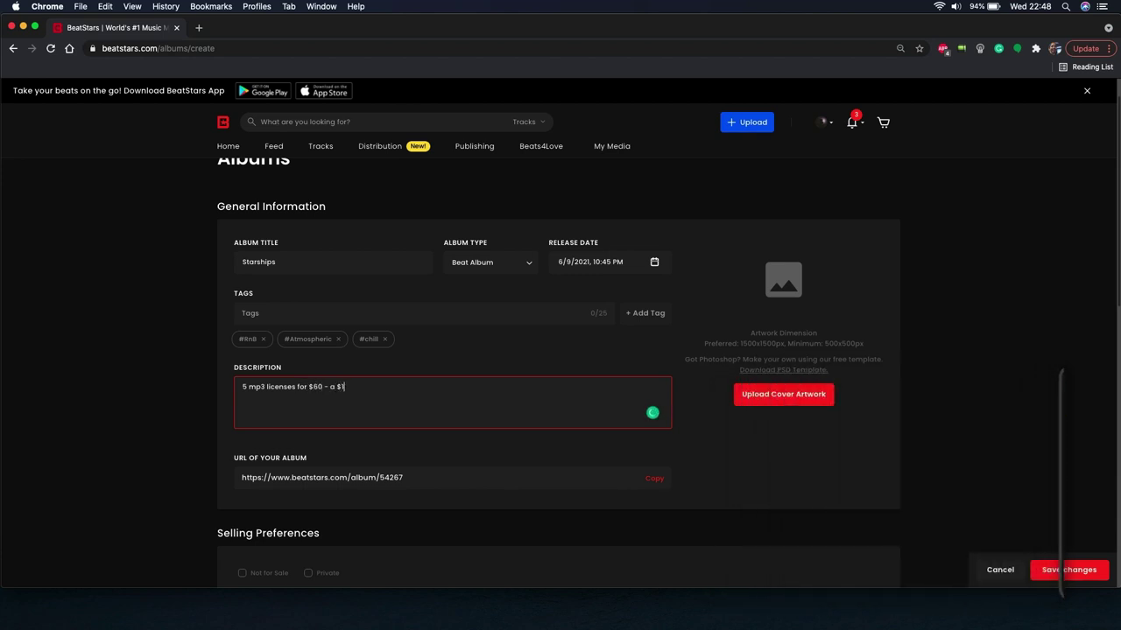
{"action": "type", "text": "50 value!"}
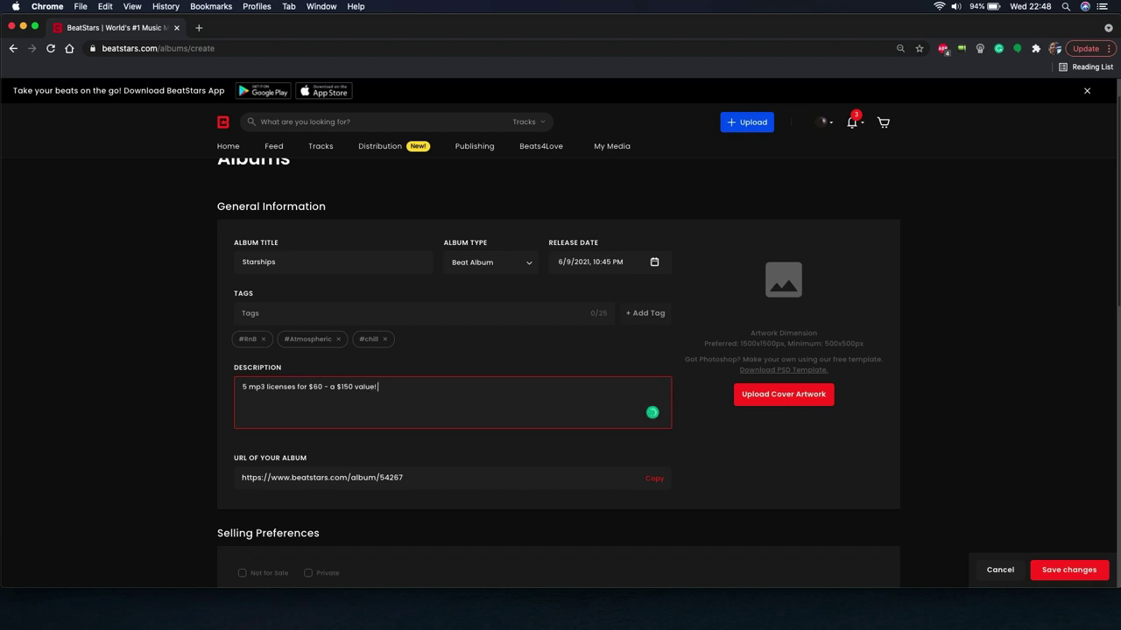
{"action": "type", "text": " (60% off)"}
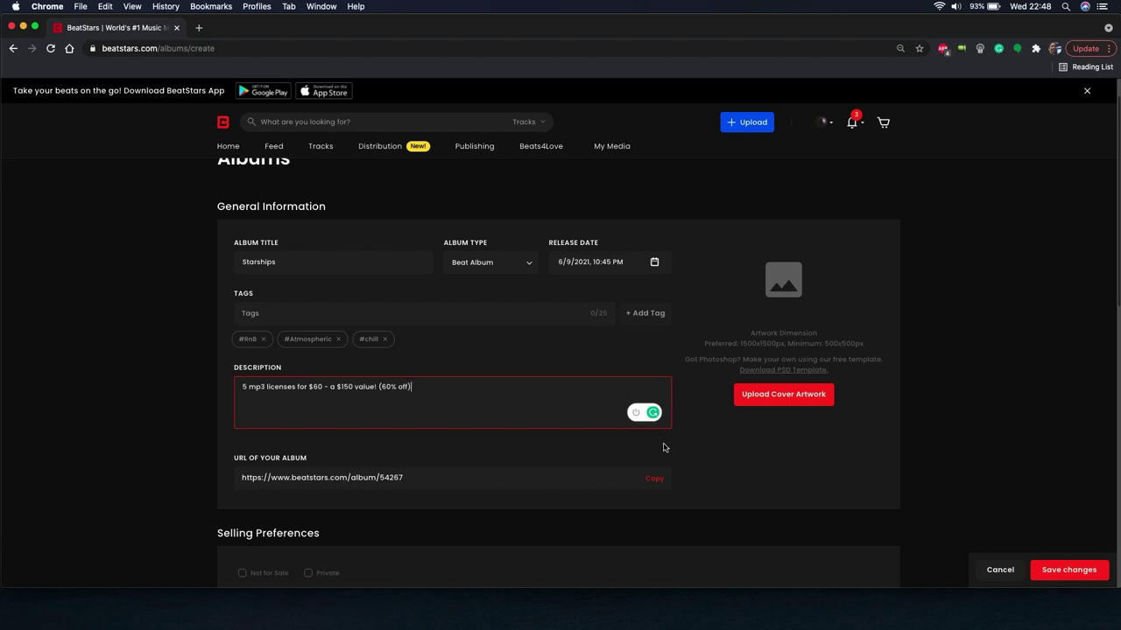
{"action": "scroll", "coordinate": [663, 447], "scroll_direction": "down", "scroll_amount": 5}
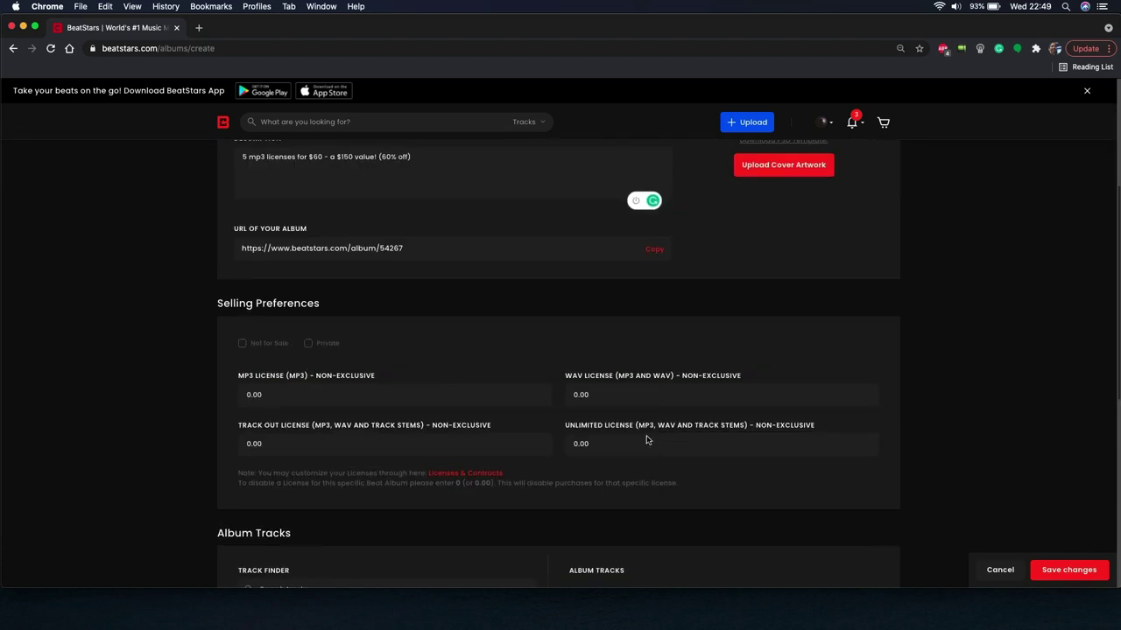
{"action": "left_click", "coordinate": [243, 347]}
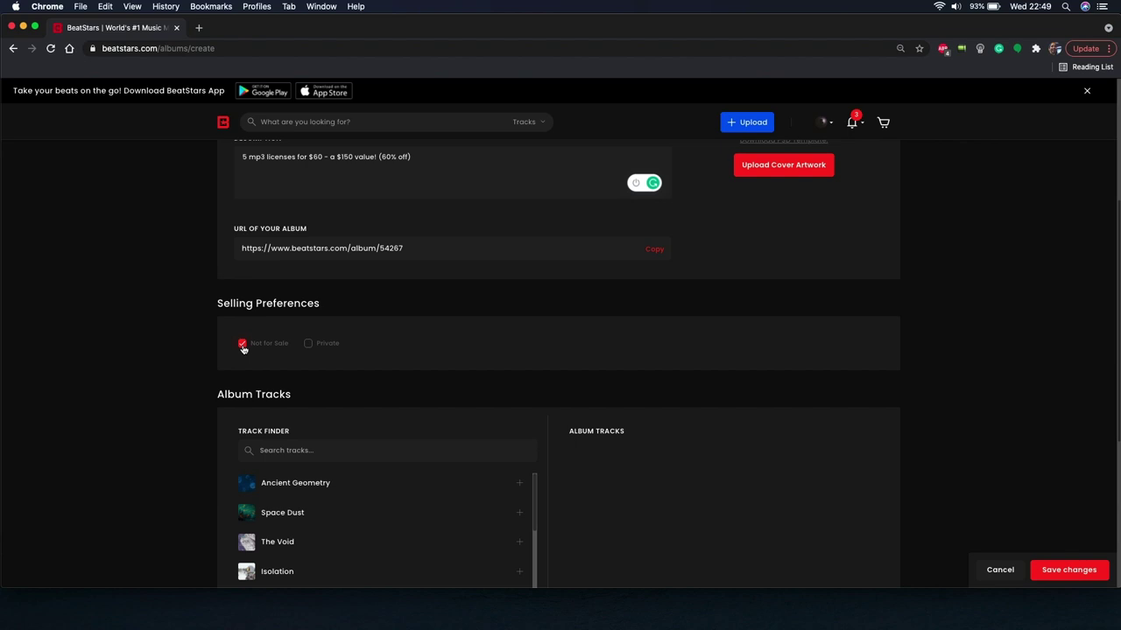
{"action": "left_click", "coordinate": [243, 347]}
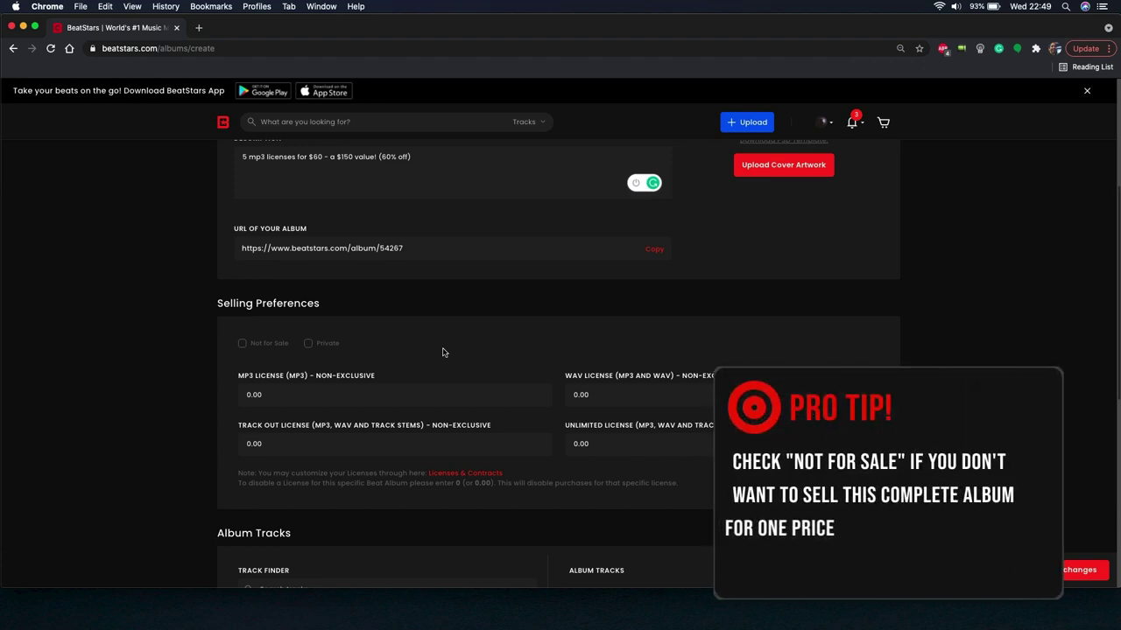
{"action": "left_click", "coordinate": [242, 344]}
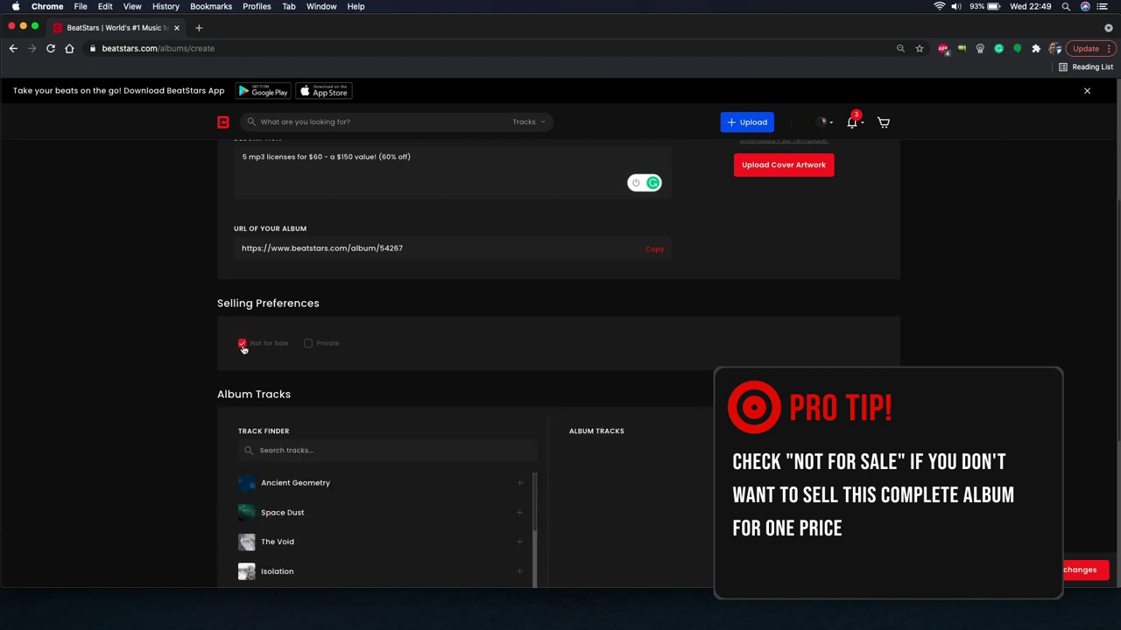
{"action": "left_click", "coordinate": [243, 346]}
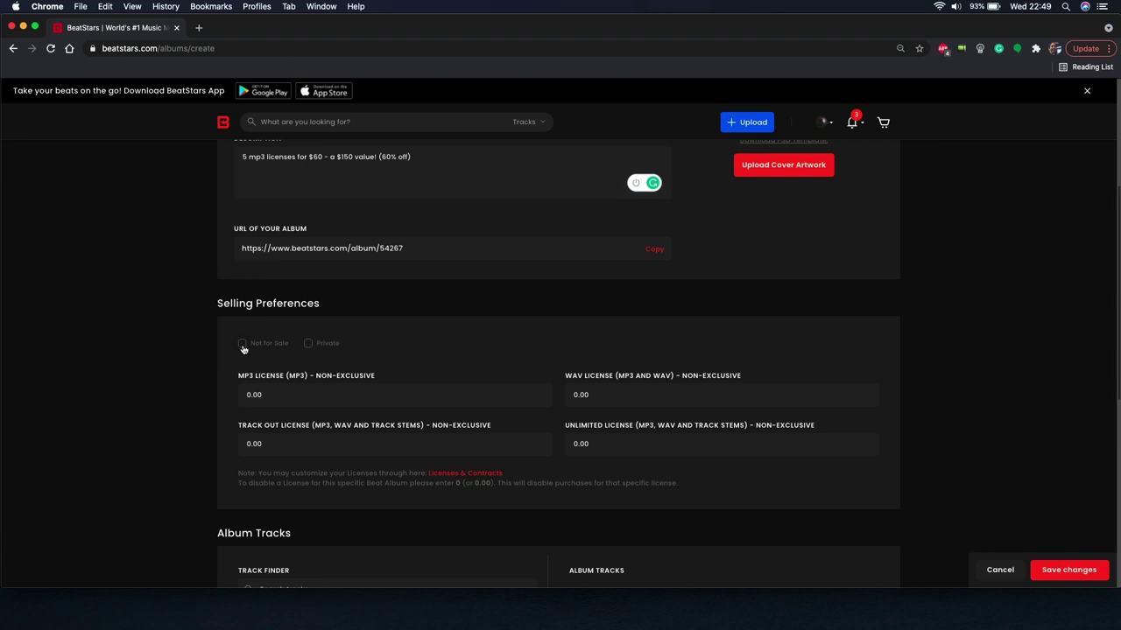
{"action": "left_click", "coordinate": [309, 344]}
{"action": "left_click", "coordinate": [310, 344]}
Set the album's non-exclusive MP3 license price to 60
{"action": "scroll", "coordinate": [420, 352], "scroll_direction": "down", "scroll_amount": 1}
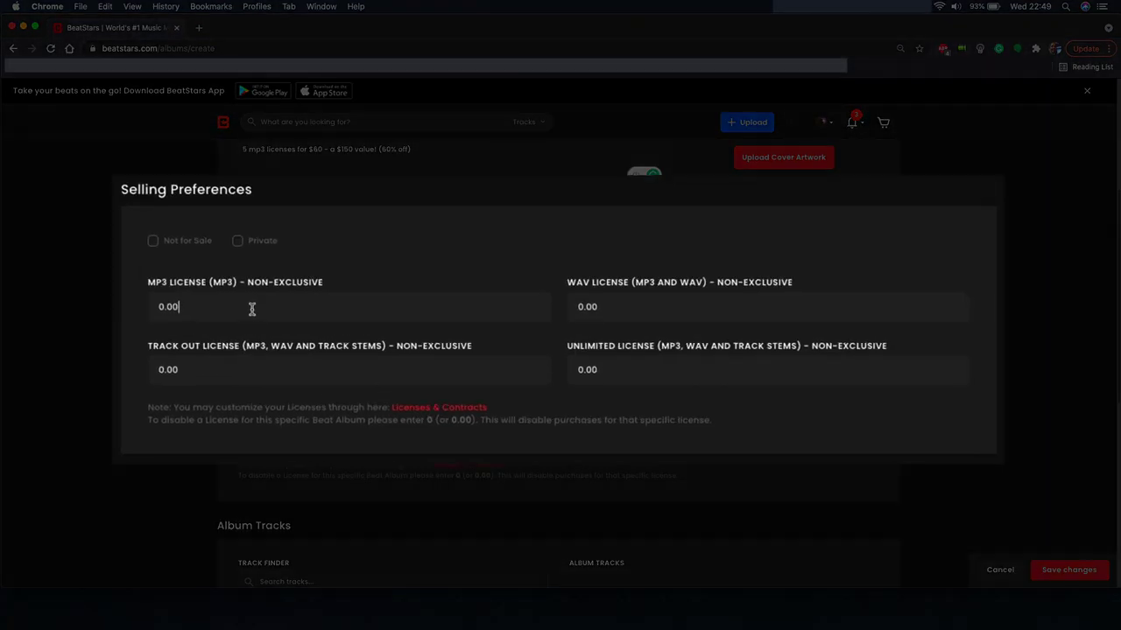
{"action": "left_click", "coordinate": [319, 387]}
{"action": "key", "text": "BackSpace"}
{"action": "key", "text": "BackSpace"}
{"action": "key", "text": "BackSpace"}
{"action": "key", "text": "BackSpace"}
{"action": "type", "text": "60"}
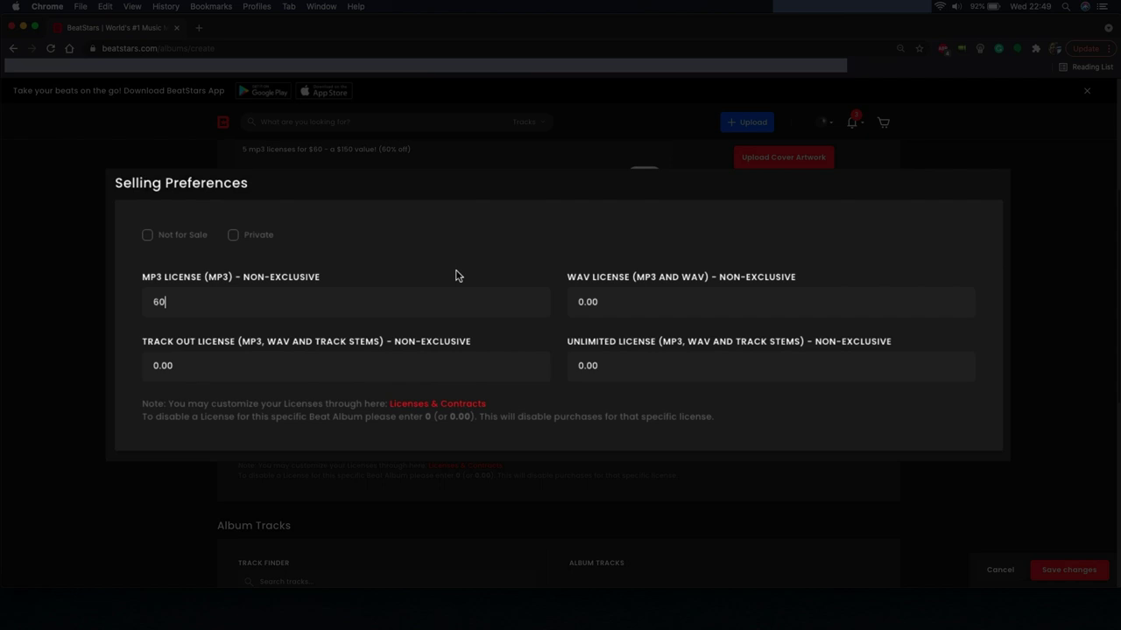
Set the album's non-exclusive WAV license price to 100
{"action": "left_click", "coordinate": [612, 307]}
{"action": "key", "text": "BackSpace"}
{"action": "key", "text": "BackSpace"}
{"action": "key", "text": "BackSpace"}
{"action": "key", "text": "BackSpace"}
{"action": "type", "text": "100"}
Set the album's non-exclusive Track Out license price to 200
{"action": "left_click", "coordinate": [442, 377]}
{"action": "key", "text": "BackSpace"}
{"action": "key", "text": "BackSpace"}
{"action": "key", "text": "BackSpace"}
{"action": "key", "text": "BackSpace"}
{"action": "type", "text": "600"}
{"action": "key", "text": "BackSpace"}
{"action": "key", "text": "BackSpace"}
{"action": "key", "text": "BackSpace"}
{"action": "type", "text": "200"}
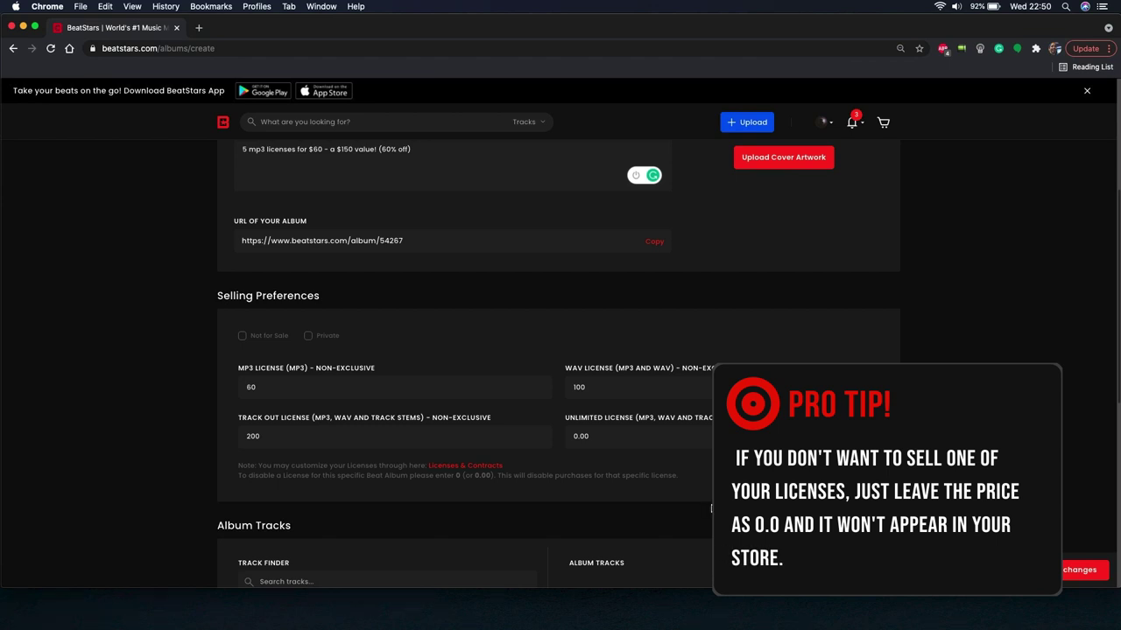
Look through the Beatsbystellar store's track list and open its Lil Baby album as an example
{"action": "scroll", "coordinate": [711, 508], "scroll_direction": "down", "scroll_amount": 5}
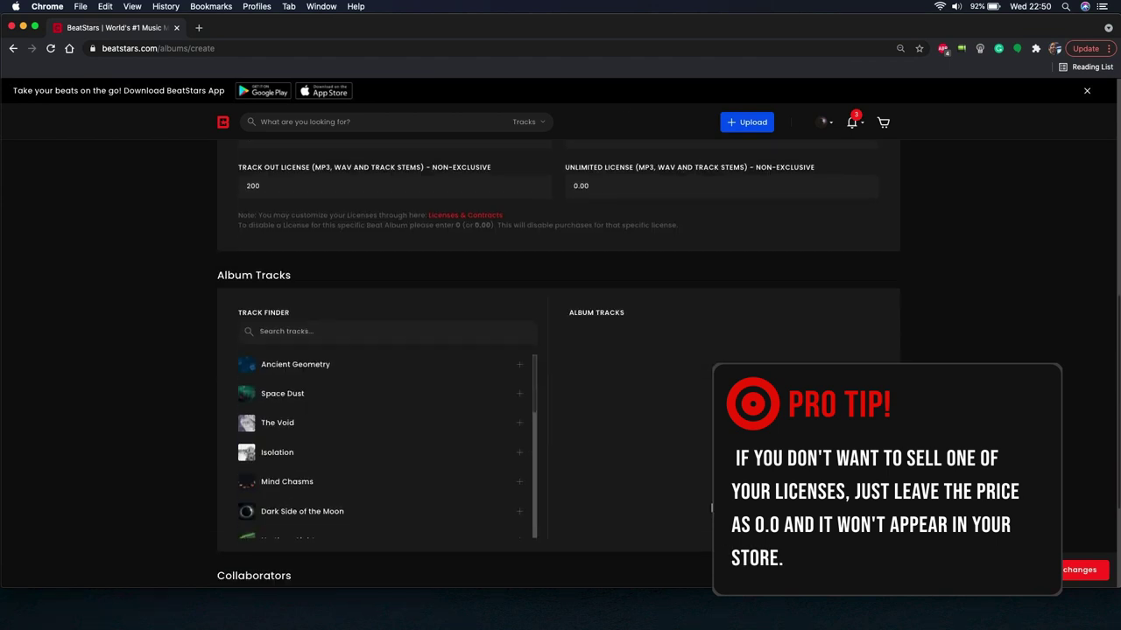
{"action": "scroll", "coordinate": [711, 508], "scroll_direction": "down", "scroll_amount": 2}
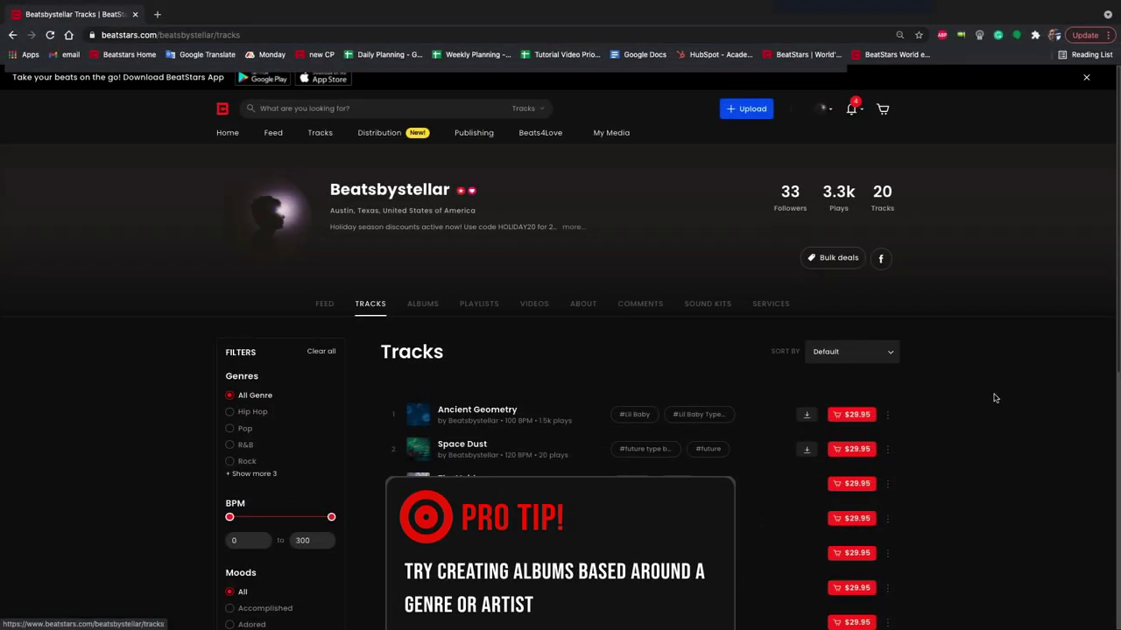
{"action": "scroll", "coordinate": [995, 389], "scroll_direction": "down", "scroll_amount": 2}
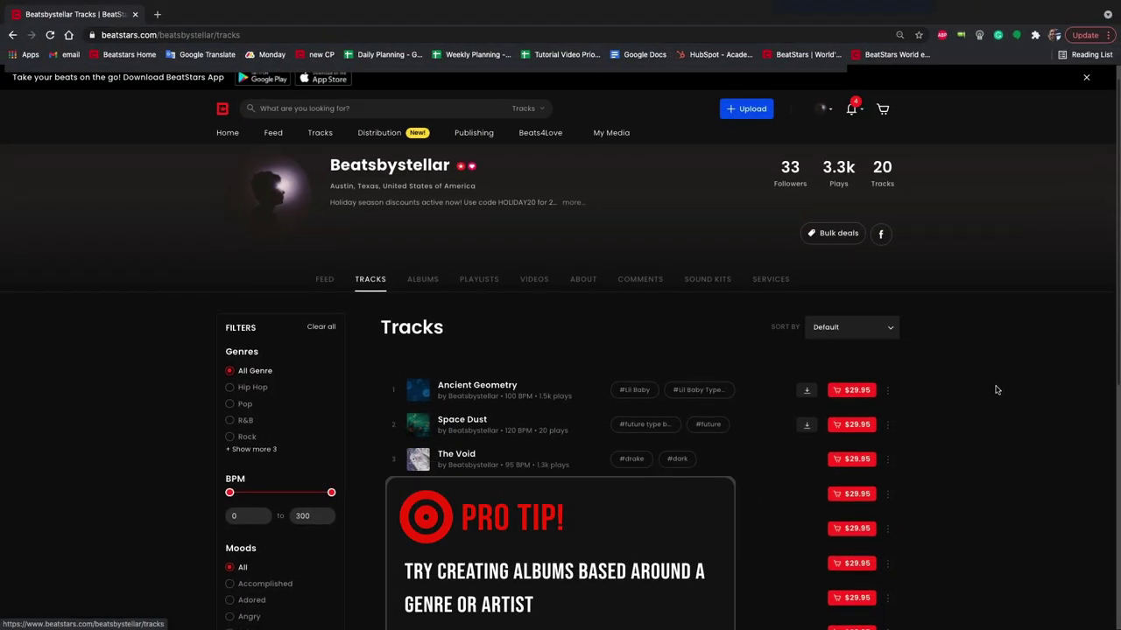
{"action": "scroll", "coordinate": [996, 390], "scroll_direction": "down", "scroll_amount": 3}
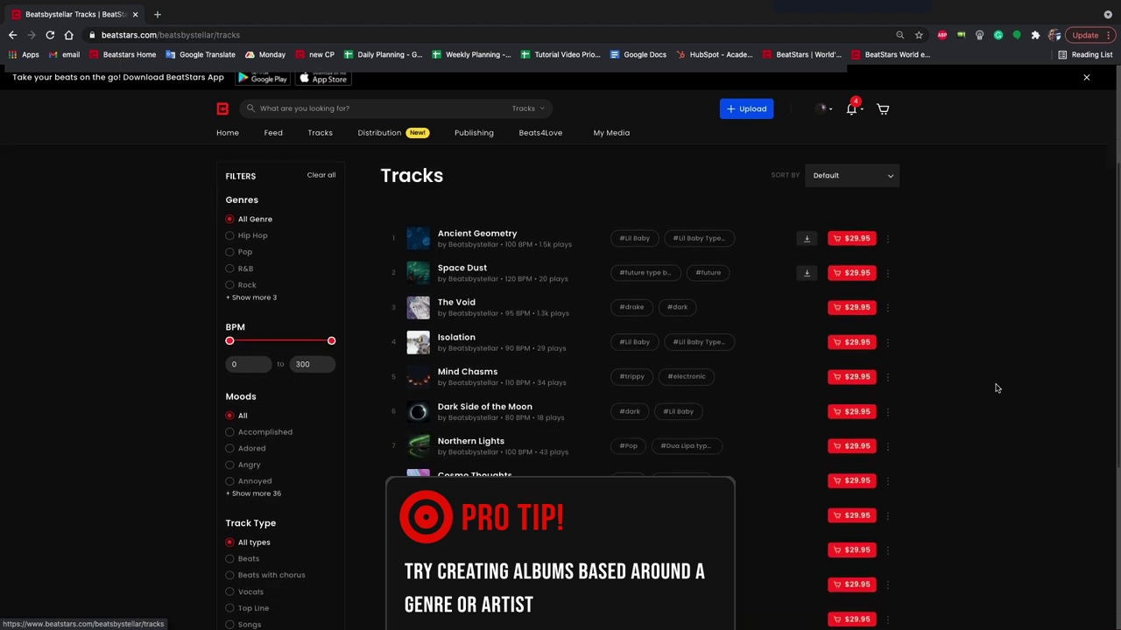
{"action": "scroll", "coordinate": [996, 388], "scroll_direction": "down", "scroll_amount": 1}
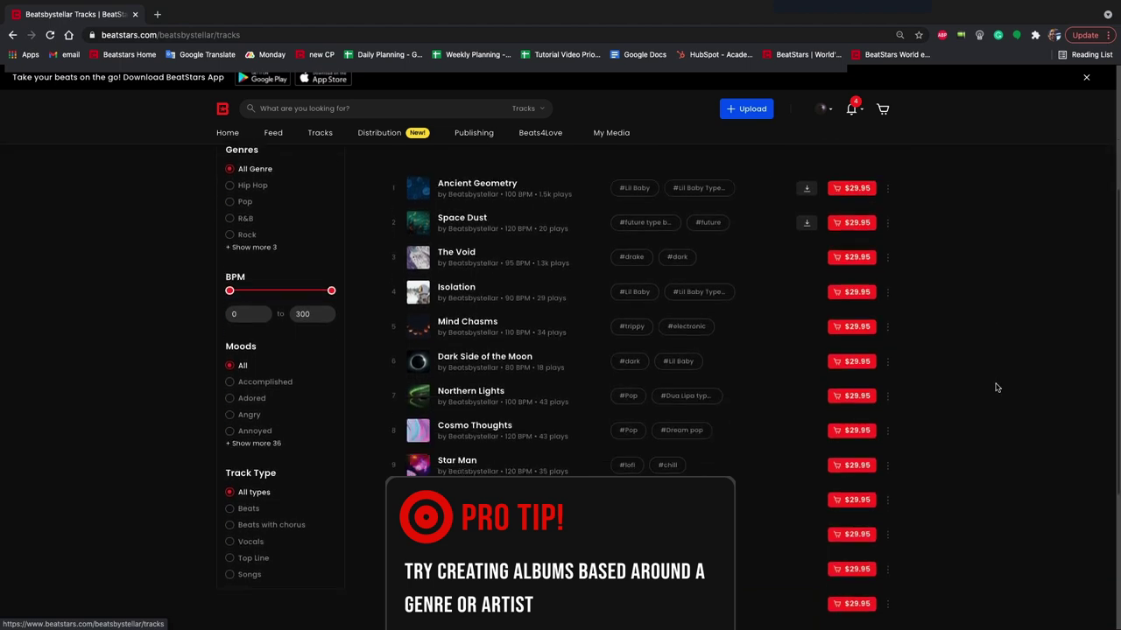
{"action": "scroll", "coordinate": [996, 388], "scroll_direction": "up", "scroll_amount": 1}
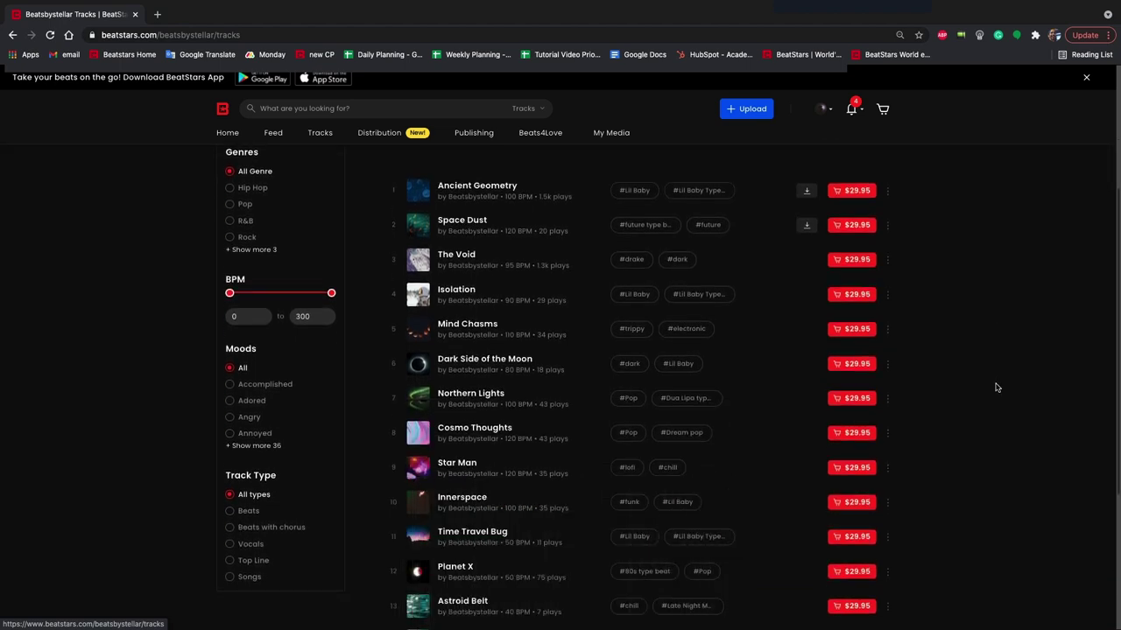
{"action": "scroll", "coordinate": [996, 388], "scroll_direction": "up", "scroll_amount": 3}
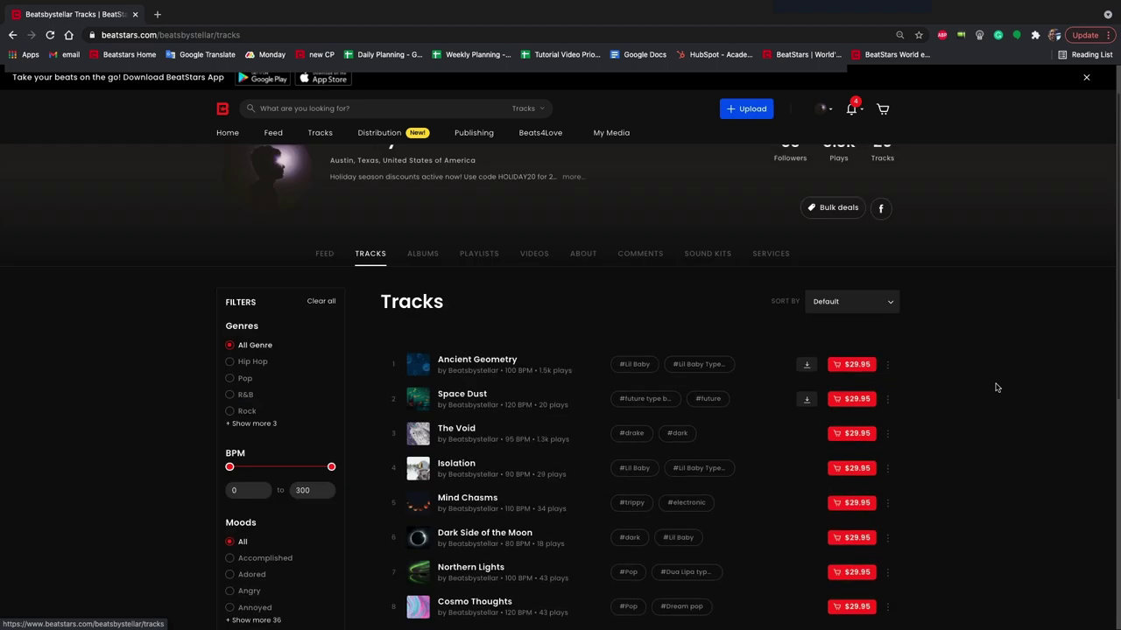
{"action": "left_click", "coordinate": [422, 254]}
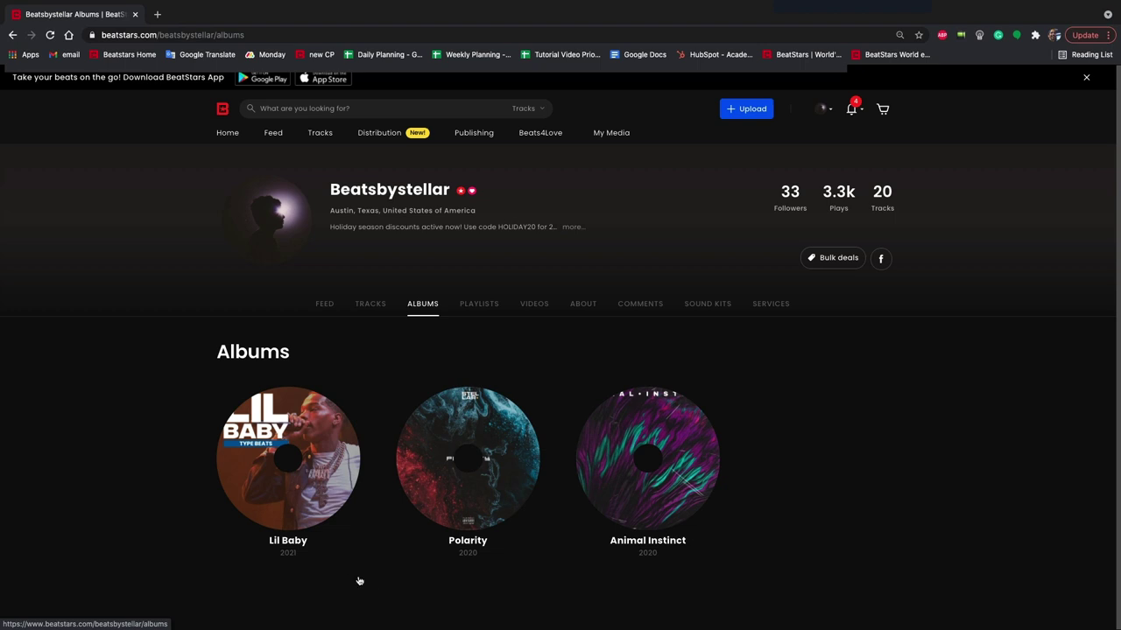
{"action": "left_click", "coordinate": [290, 541]}
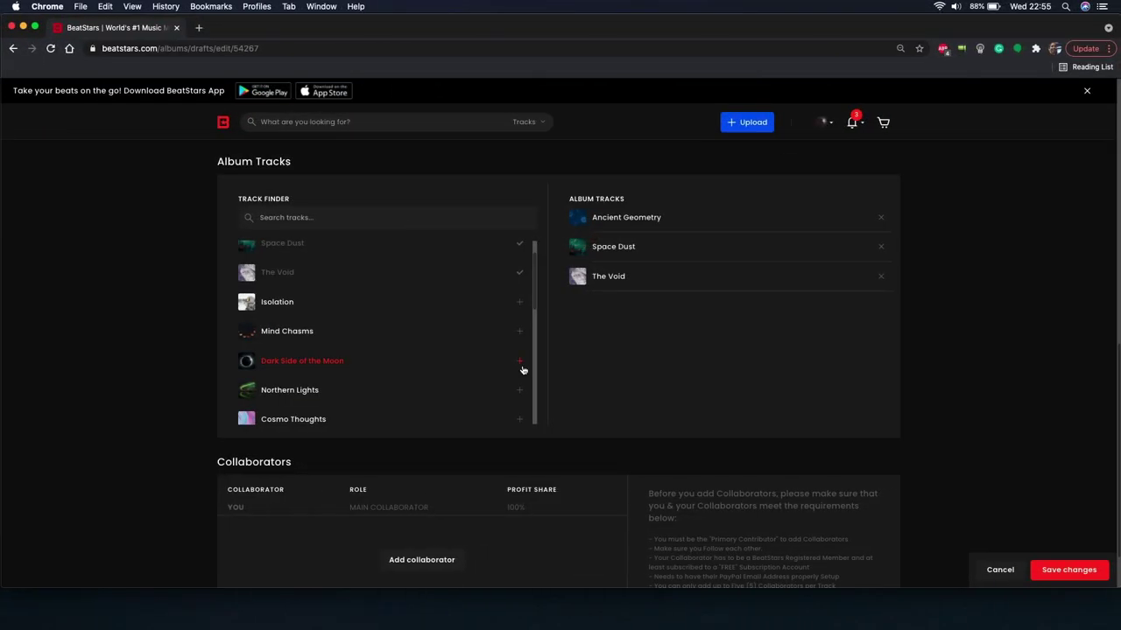
Add Dark Side of the Moon and Cosmo Thoughts to the album tracks
{"action": "left_click", "coordinate": [519, 361]}
{"action": "left_click", "coordinate": [522, 421]}
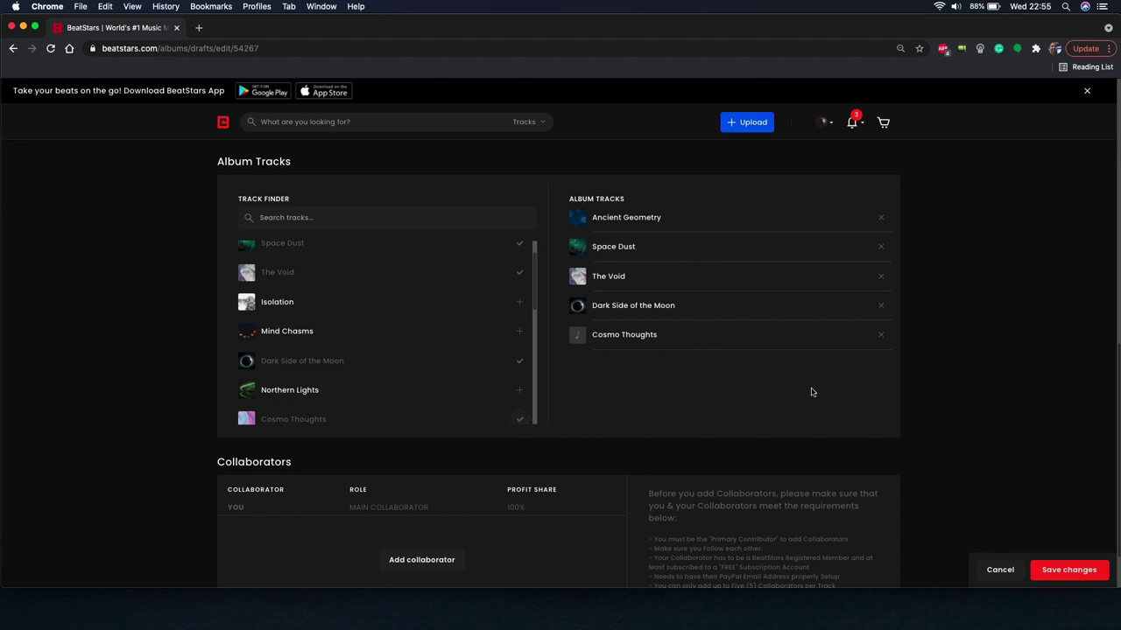
Add a collaborator to the Starships album
{"action": "scroll", "coordinate": [985, 402], "scroll_direction": "down", "scroll_amount": 2}
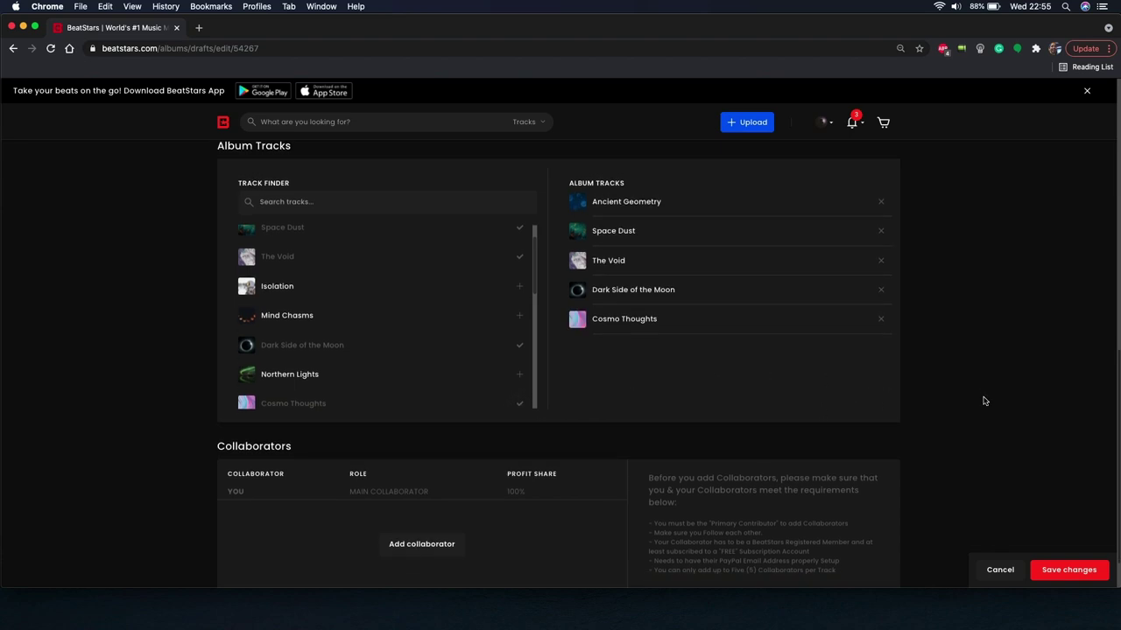
{"action": "left_click", "coordinate": [450, 495]}
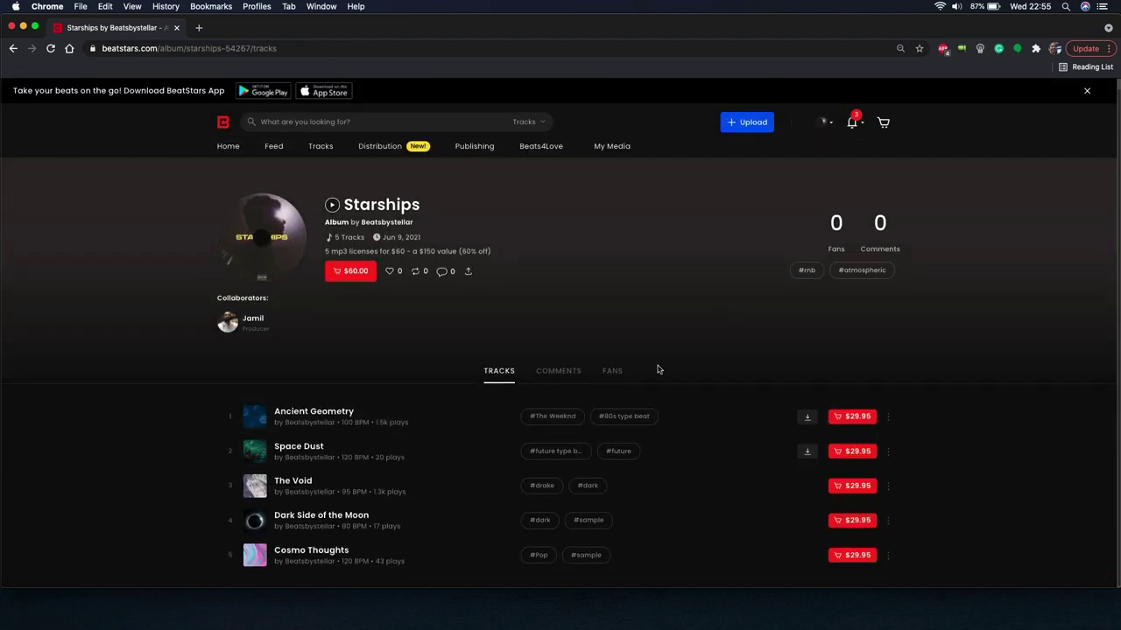
View the license types and prices offered for the published Starships album
{"action": "left_click", "coordinate": [349, 273]}
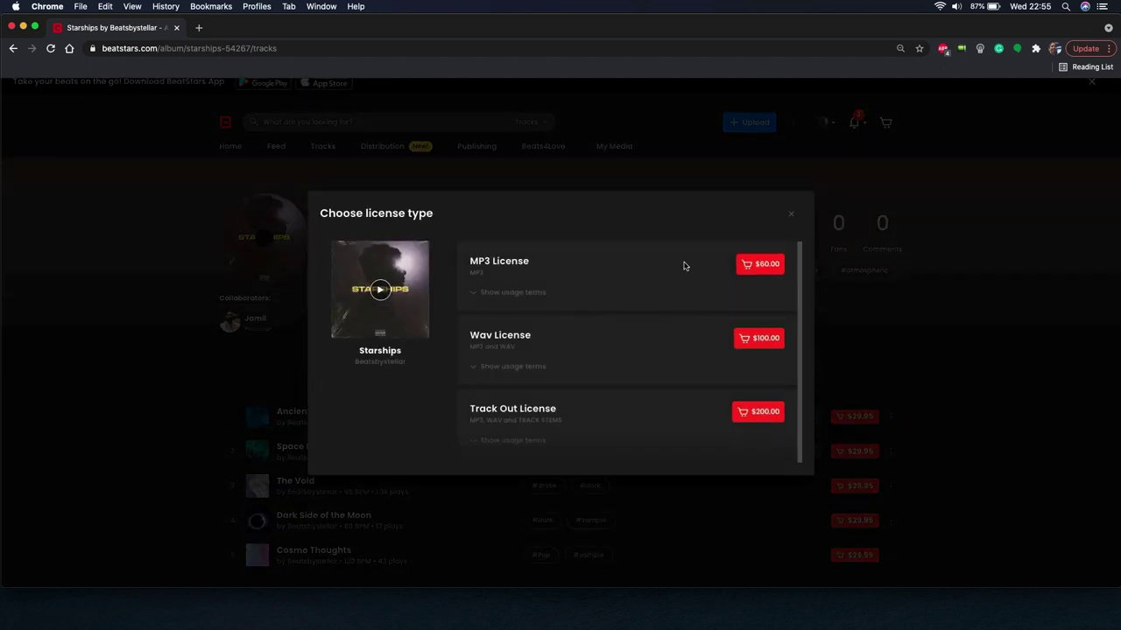